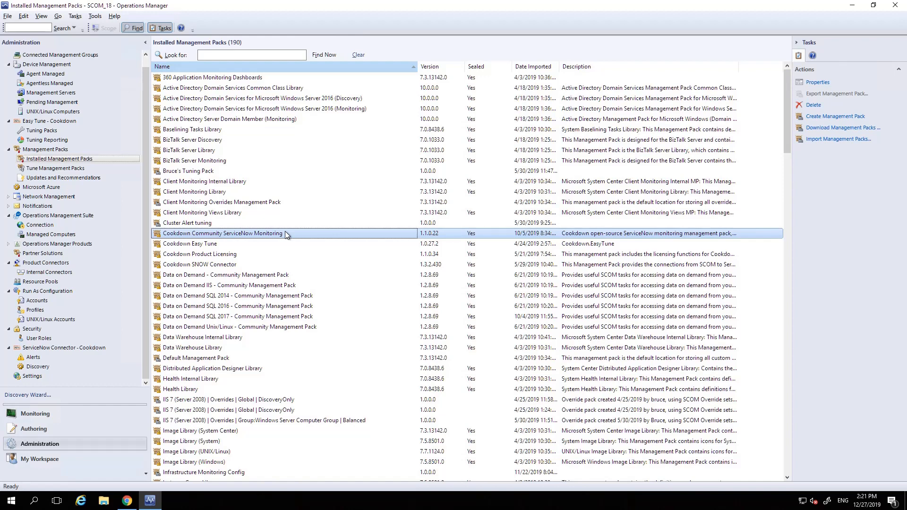
# Review the ServiceNow Monitoring Run As account and the Cookdown: ServiceNow Monitoring API Probe Account profile.
pyautogui.click(28, 301)
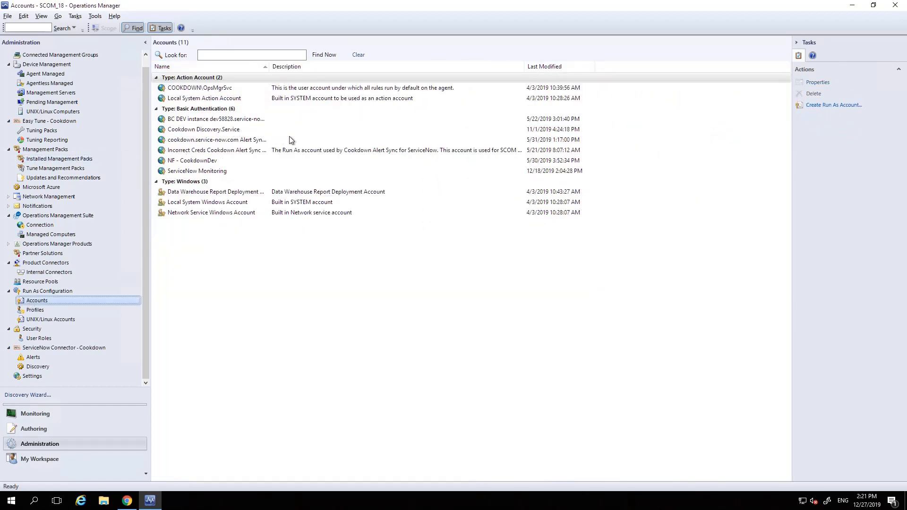
pyautogui.click(210, 172)
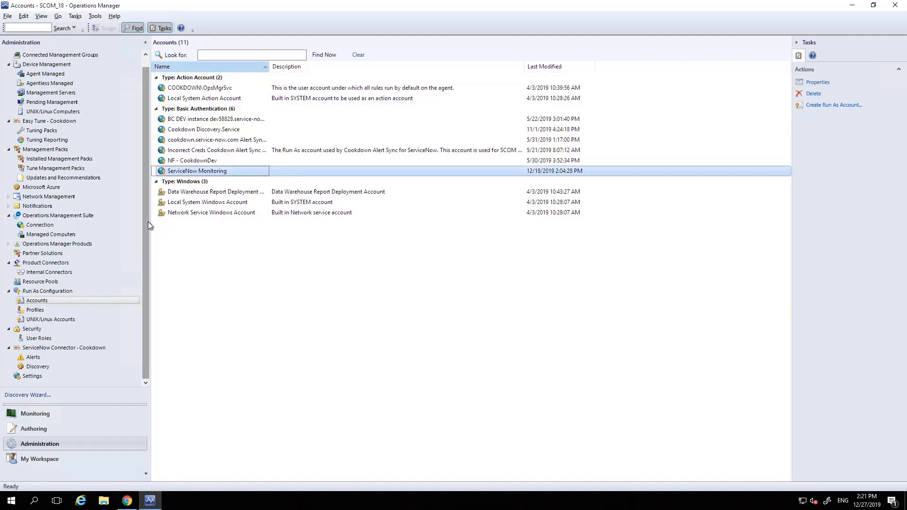
pyautogui.click(41, 310)
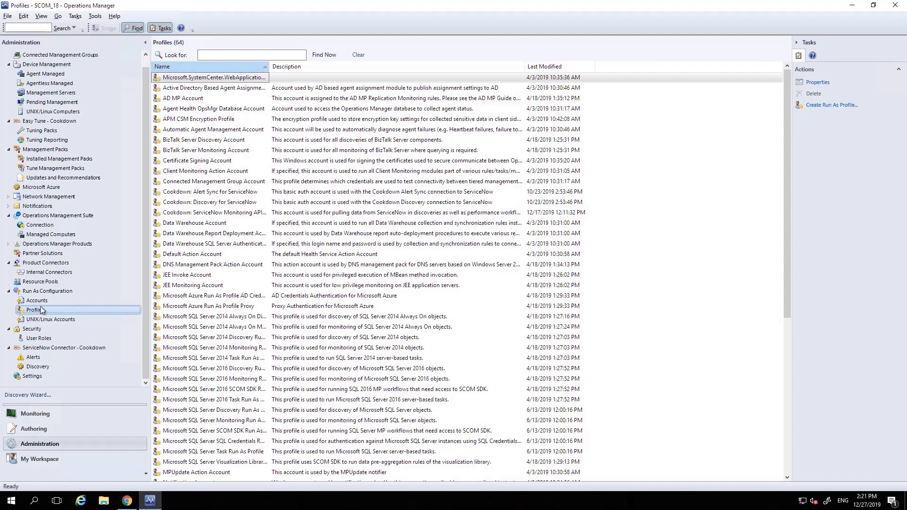
pyautogui.click(197, 214)
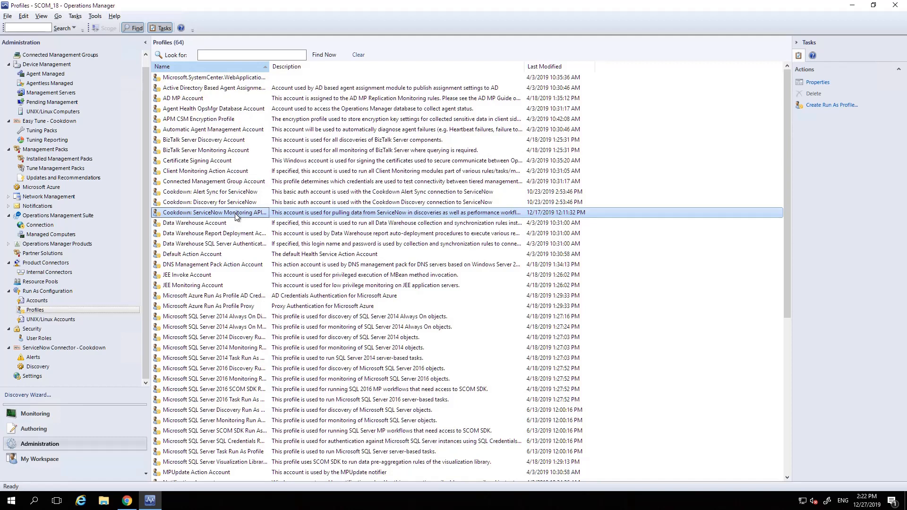
# Start an override of the Discover ServiceNow watchers and instances object discovery for the specific Windows computer Infra-SQL01.cookdown.local.
pyautogui.click(33, 430)
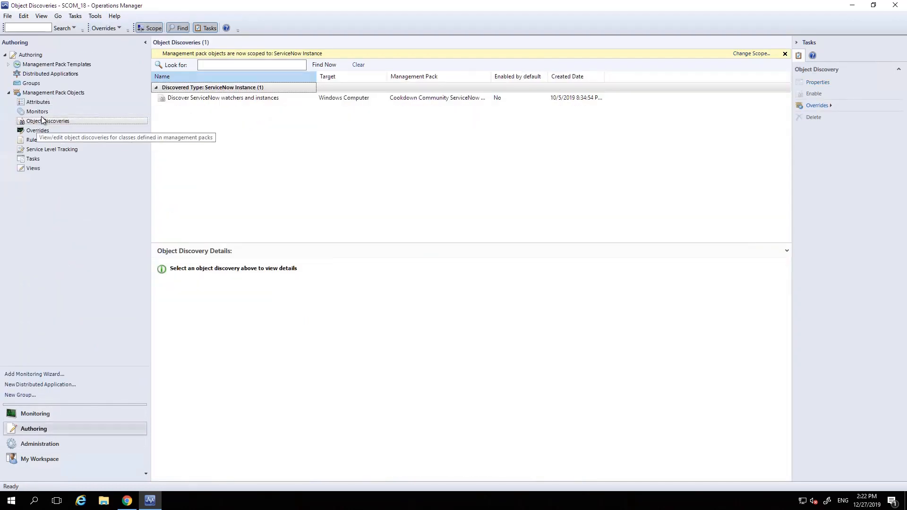
pyautogui.click(214, 102)
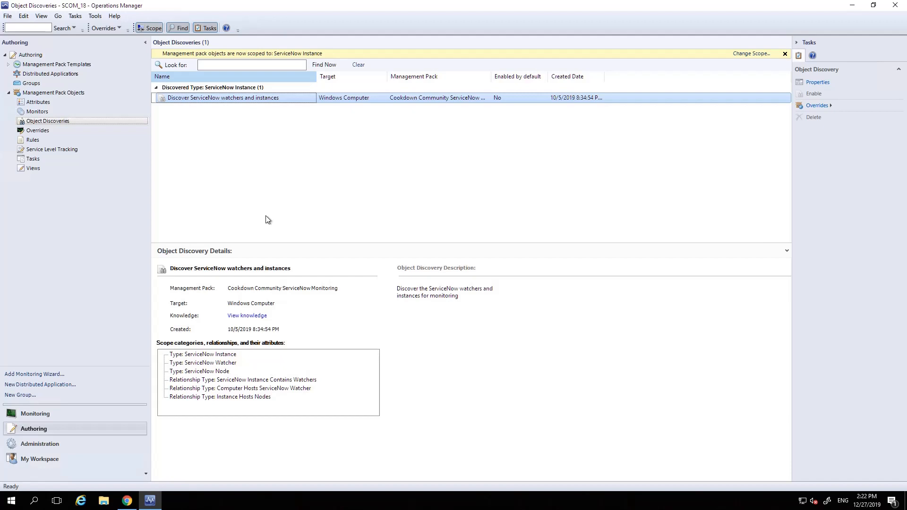
pyautogui.rightClick(188, 98)
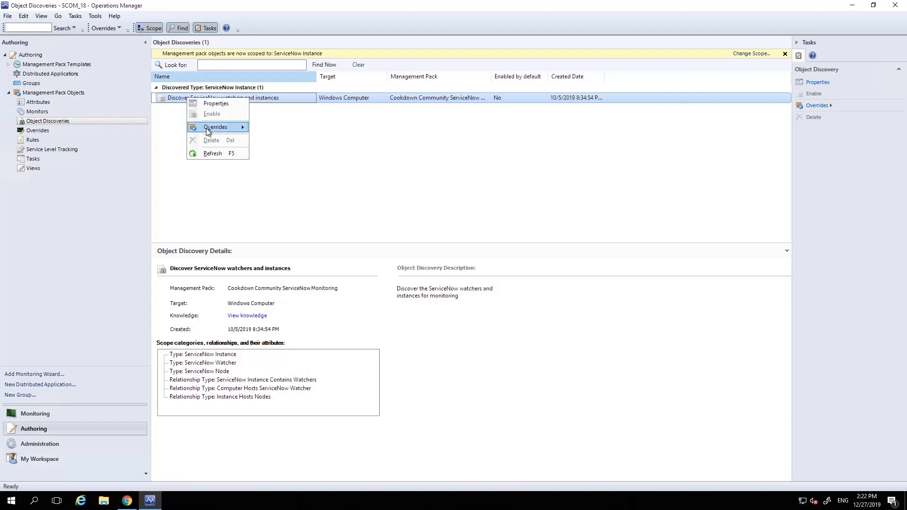
pyautogui.moveTo(208, 131)
pyautogui.moveTo(301, 139)
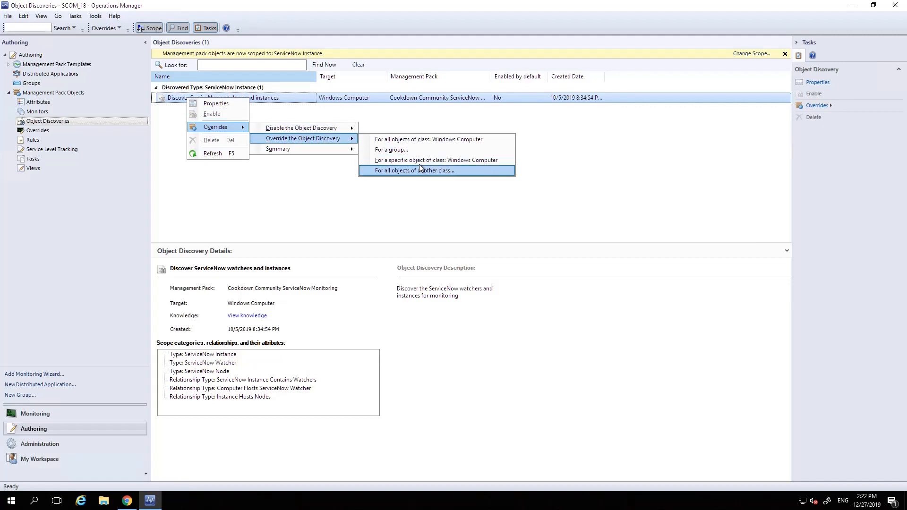
pyautogui.click(489, 161)
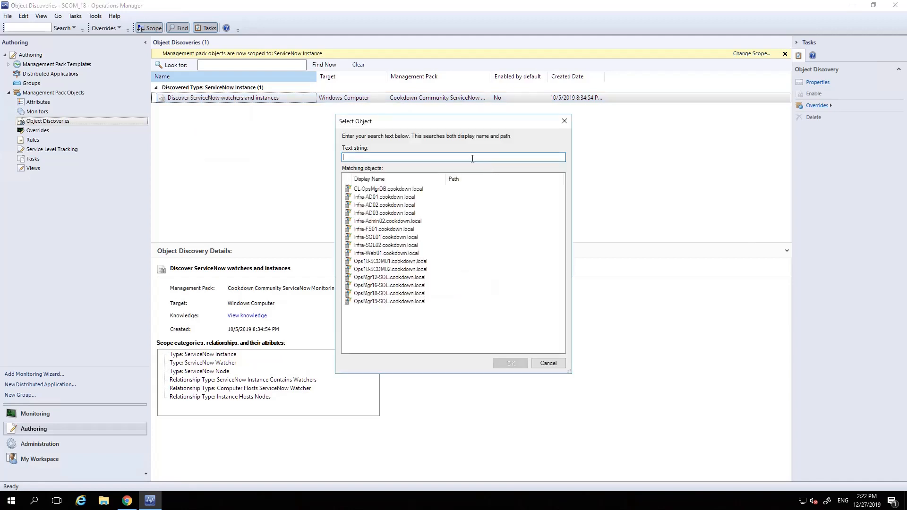
pyautogui.click(387, 239)
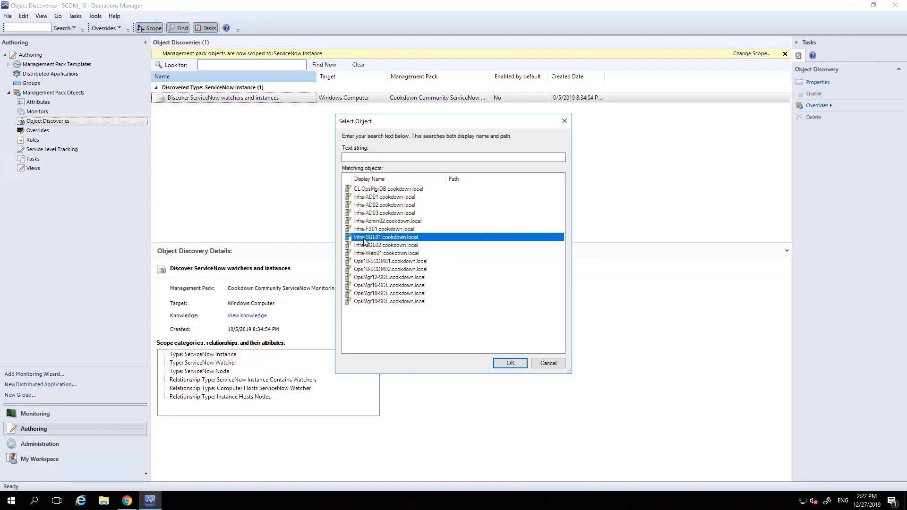
pyautogui.click(508, 365)
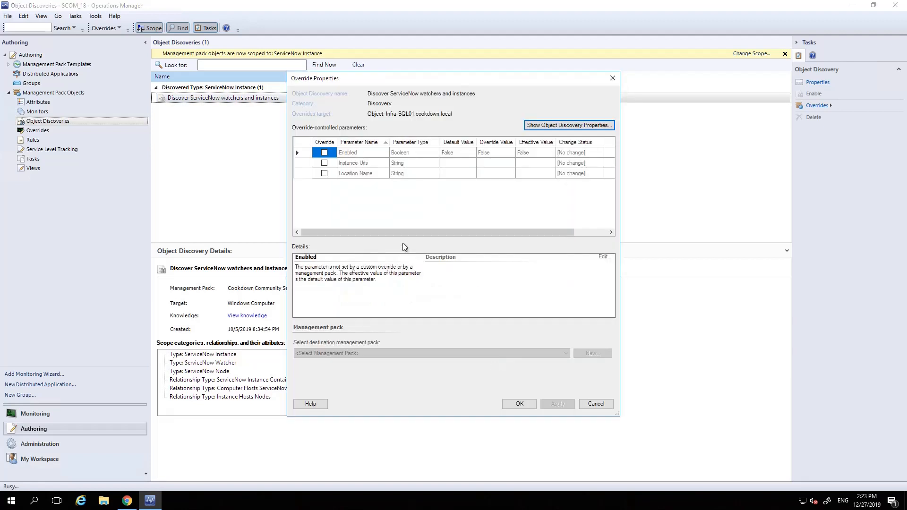
# Activate the overrides for Location Name, Instance Urls and Enabled, and set the Enabled override value to True.
pyautogui.click(325, 174)
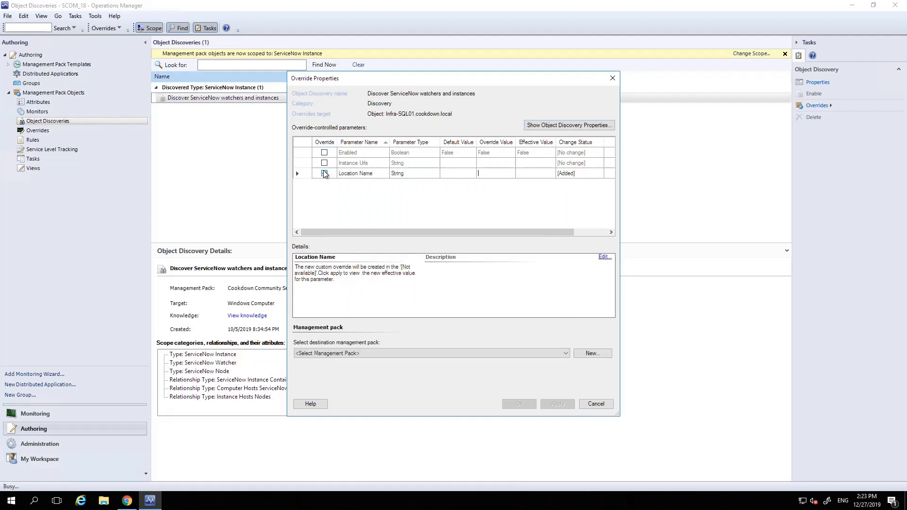
pyautogui.click(324, 163)
pyautogui.click(324, 153)
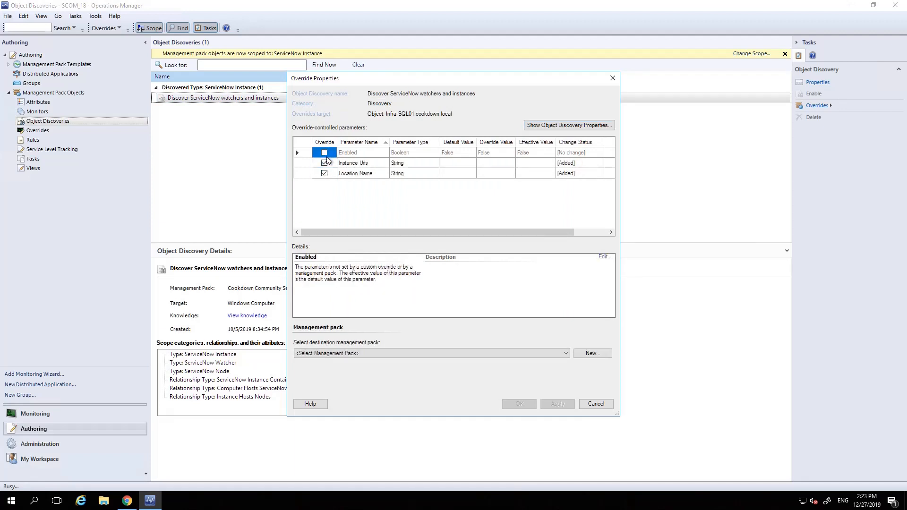
pyautogui.click(488, 153)
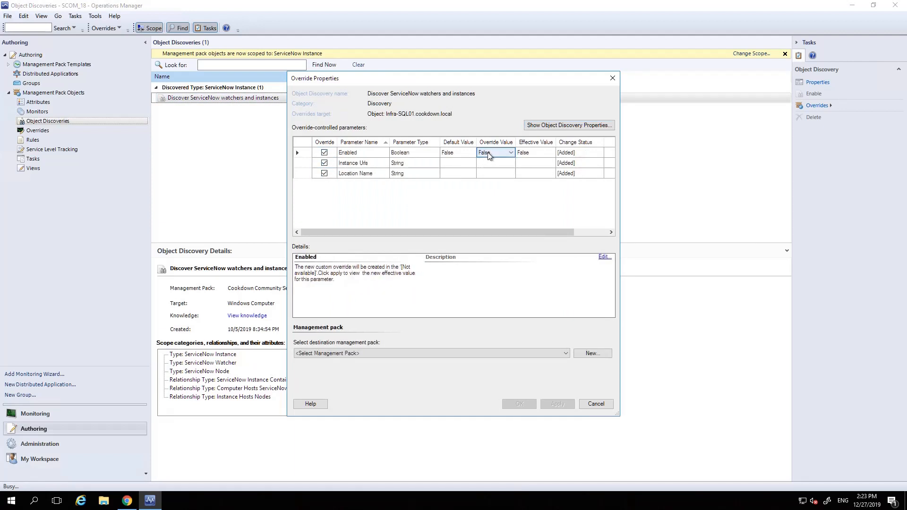
pyautogui.click(488, 155)
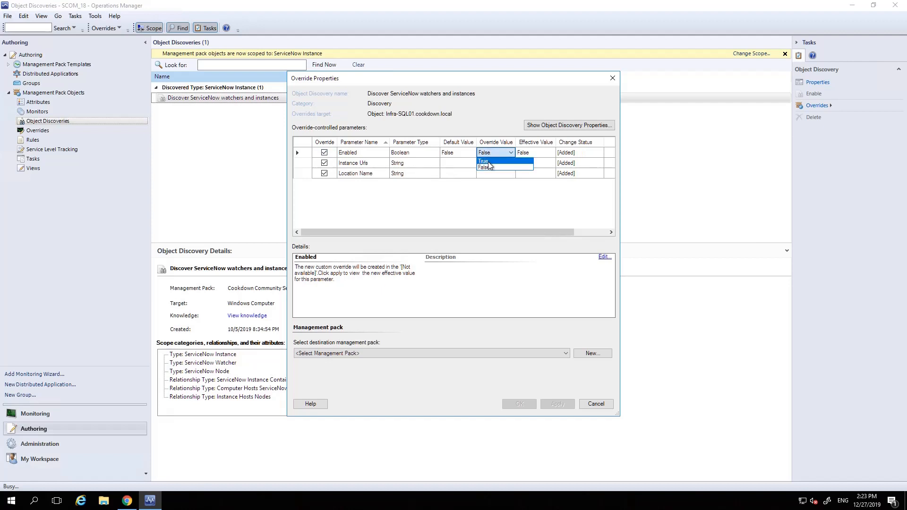
pyautogui.click(488, 162)
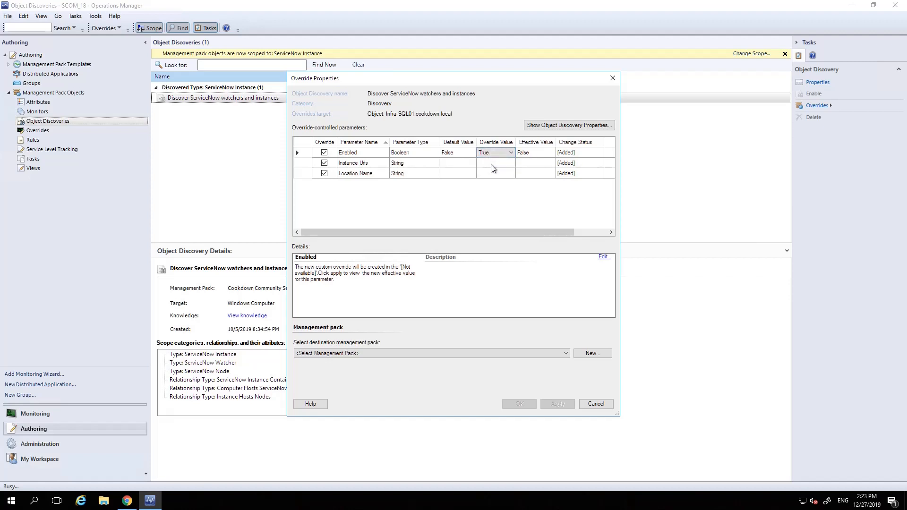
pyautogui.click(491, 164)
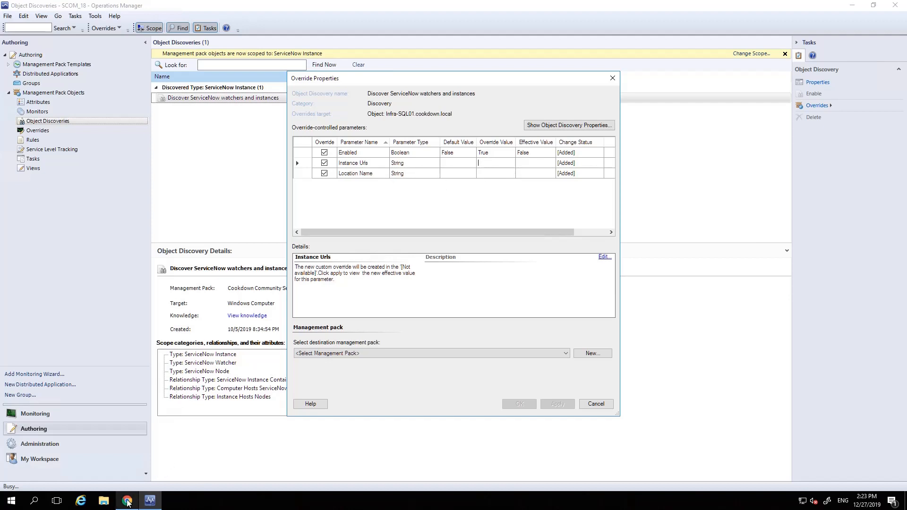
pyautogui.moveTo(127, 502)
pyautogui.click(125, 463)
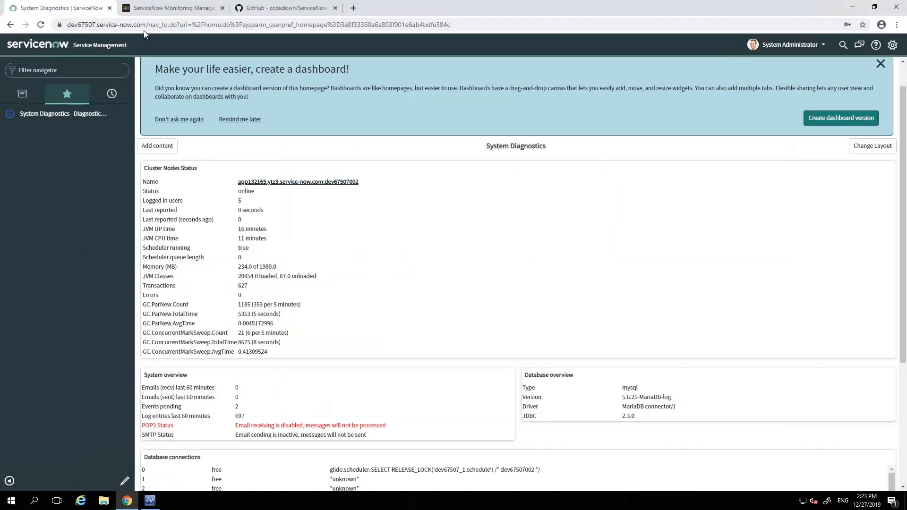
pyautogui.moveTo(146, 25); pyautogui.dragTo(67, 25)
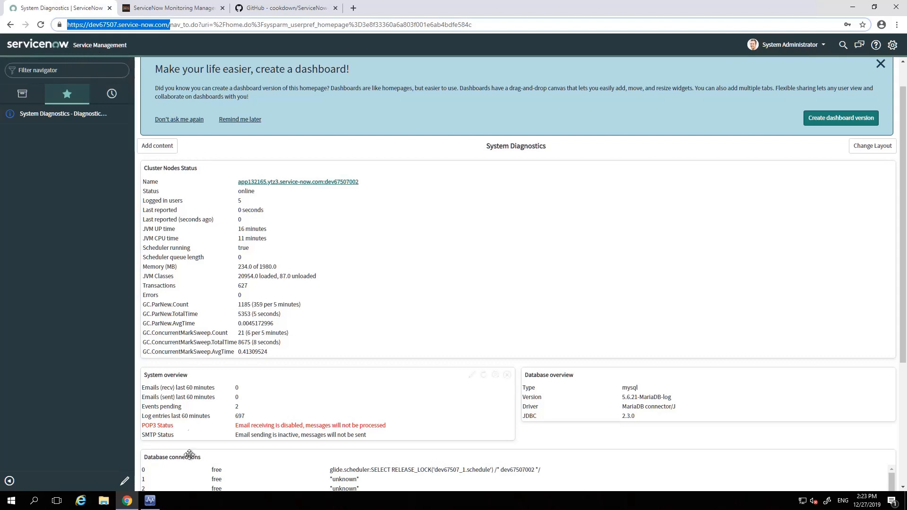
pyautogui.click(150, 501)
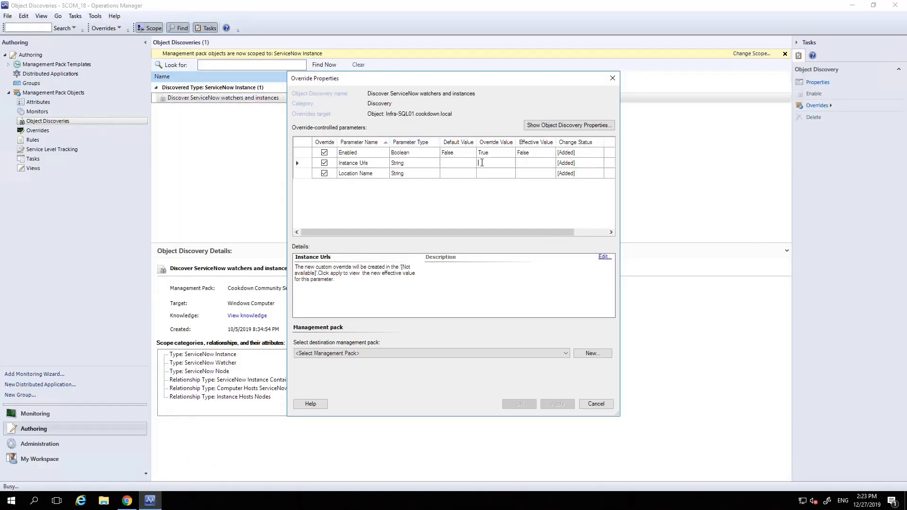
pyautogui.hotkey('ctrl', 'v')
pyautogui.press('Home')
pyautogui.moveTo(622, 197); pyautogui.dragTo(793, 197)
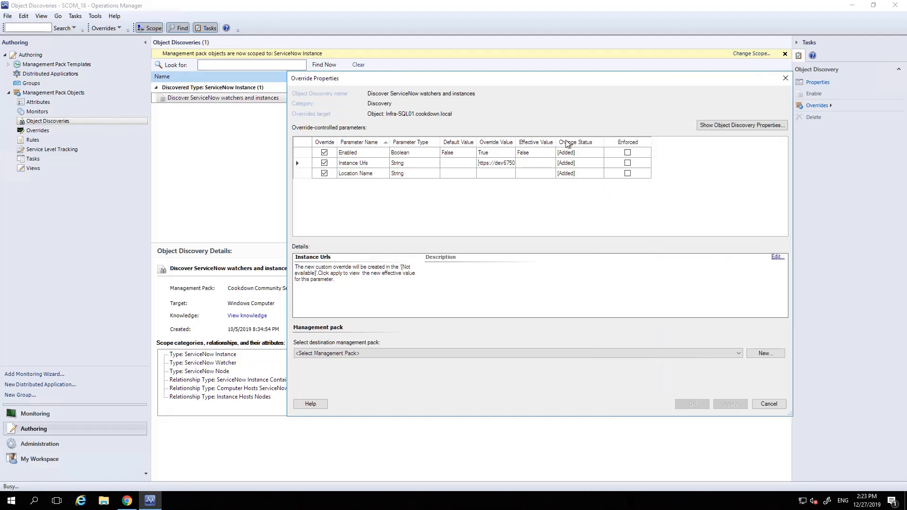
pyautogui.doubleClick(516, 142)
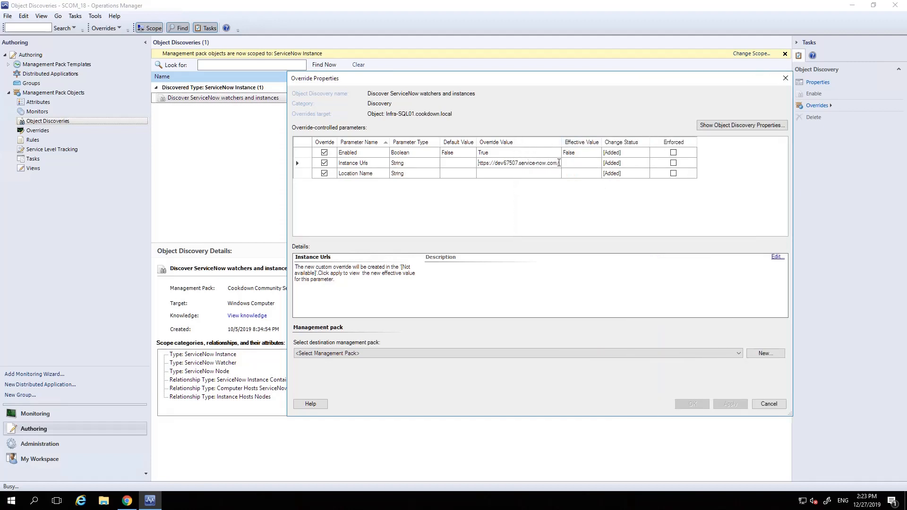
pyautogui.moveTo(557, 163); pyautogui.dragTo(563, 163)
# Set the Location Name override to "The Caravan out back" and save the overrides in the ServiceNow Monitoring Configuration management pack.
pyautogui.click(504, 174)
pyautogui.write('The Caravan out back')
pyautogui.click(326, 354)
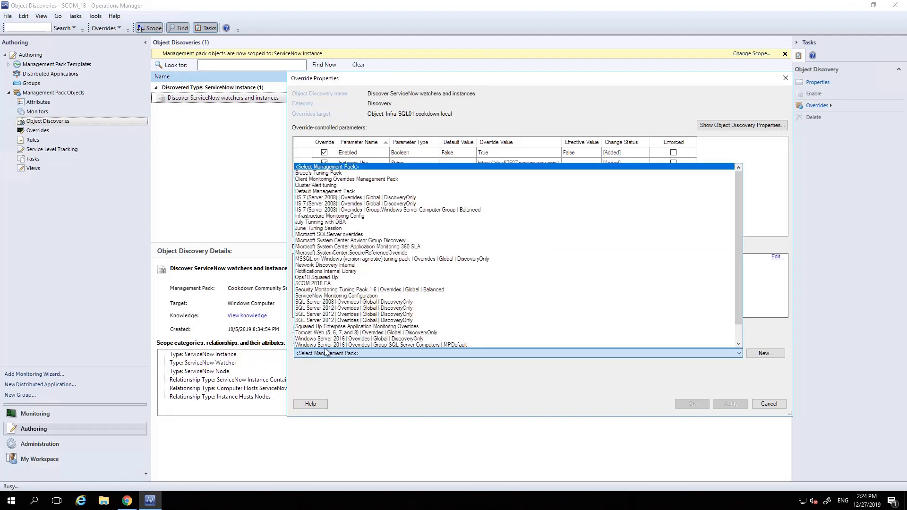
pyautogui.click(362, 296)
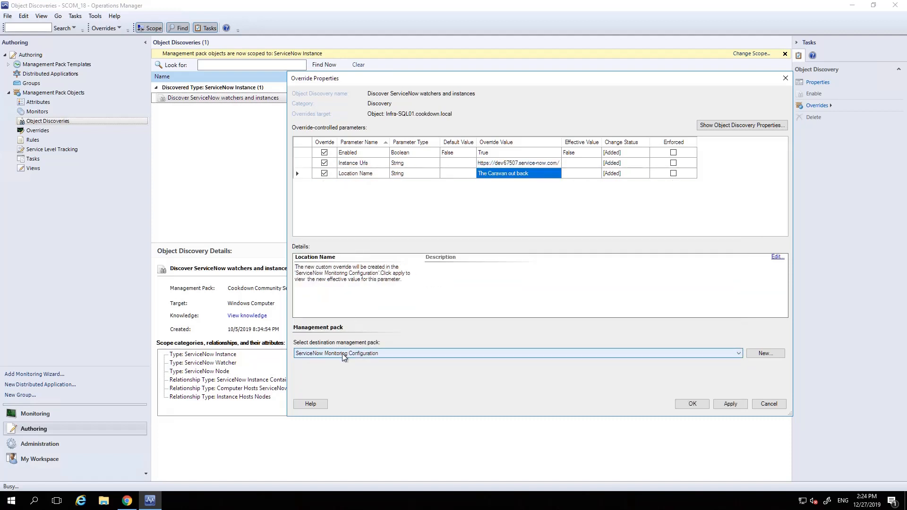
pyautogui.click(697, 404)
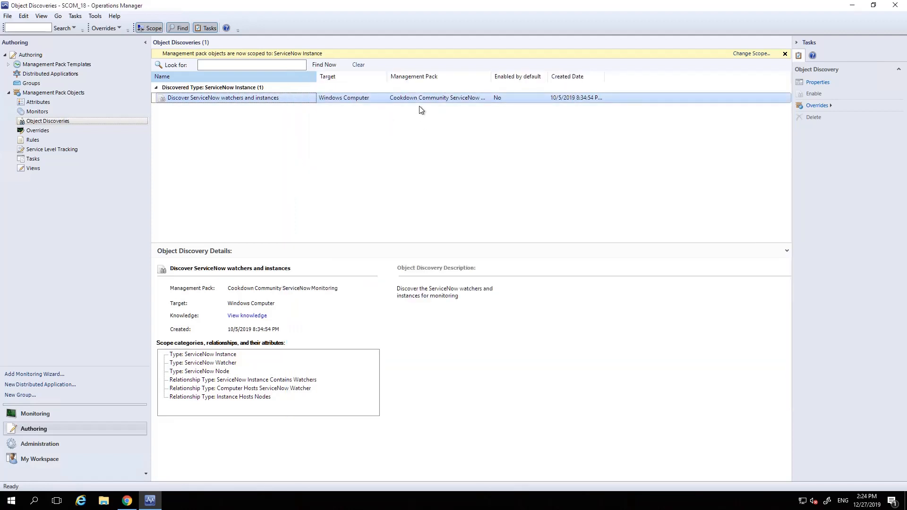
# Check the overrides summary for the Discover ServiceNow watchers and instances object discovery.
pyautogui.rightClick(417, 99)
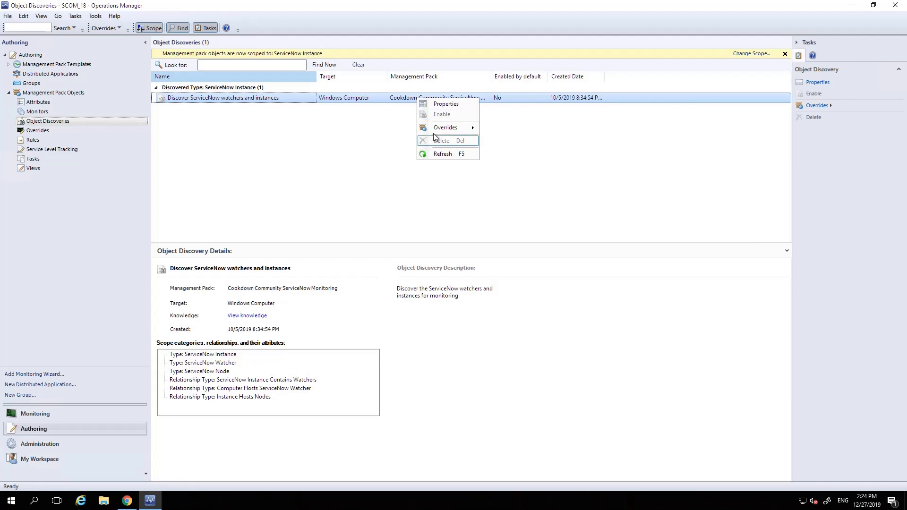
pyautogui.moveTo(448, 129)
pyautogui.moveTo(509, 149)
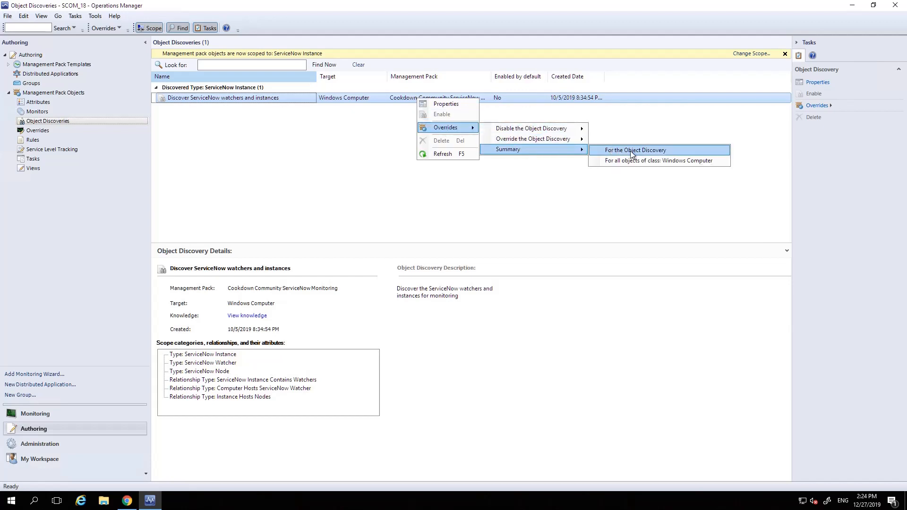
pyautogui.click(648, 151)
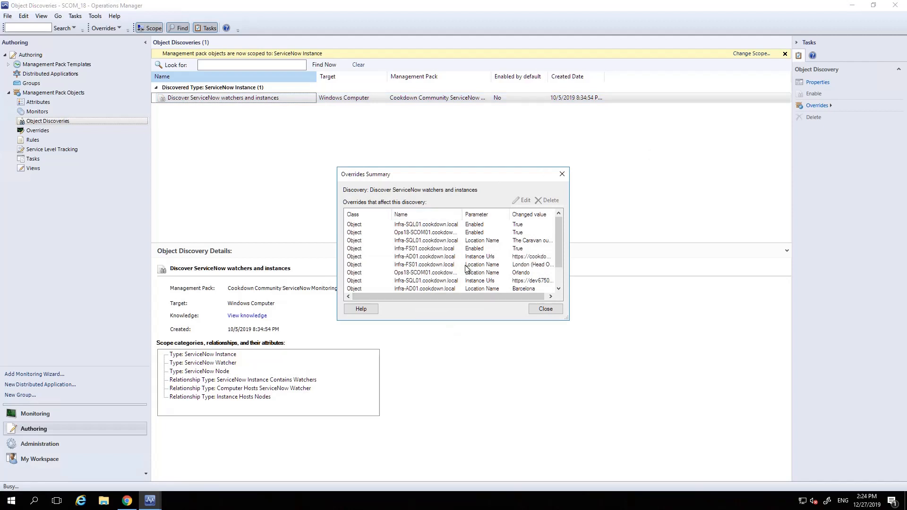
pyautogui.click(565, 171)
# Examine the ServiceNow Monitoring instances, checking the version of cookdowntest and the properties of dev67507.
pyautogui.click(47, 415)
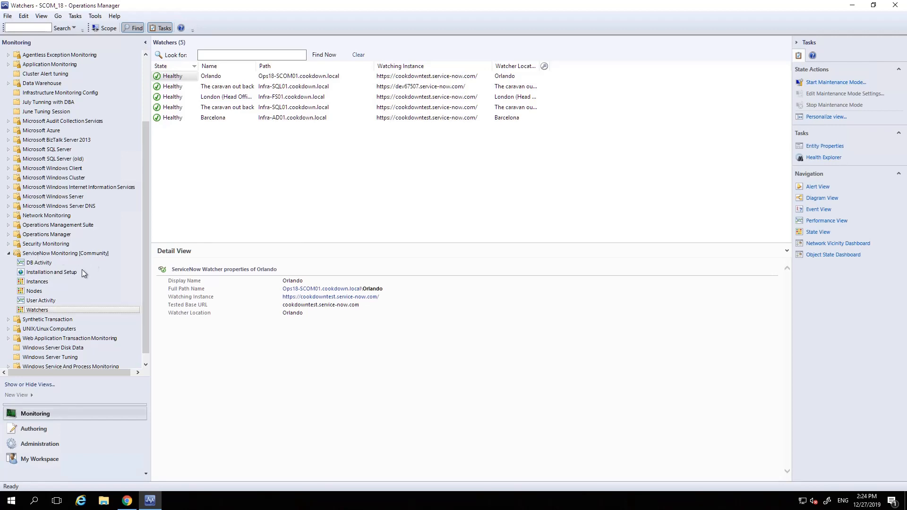
pyautogui.click(41, 282)
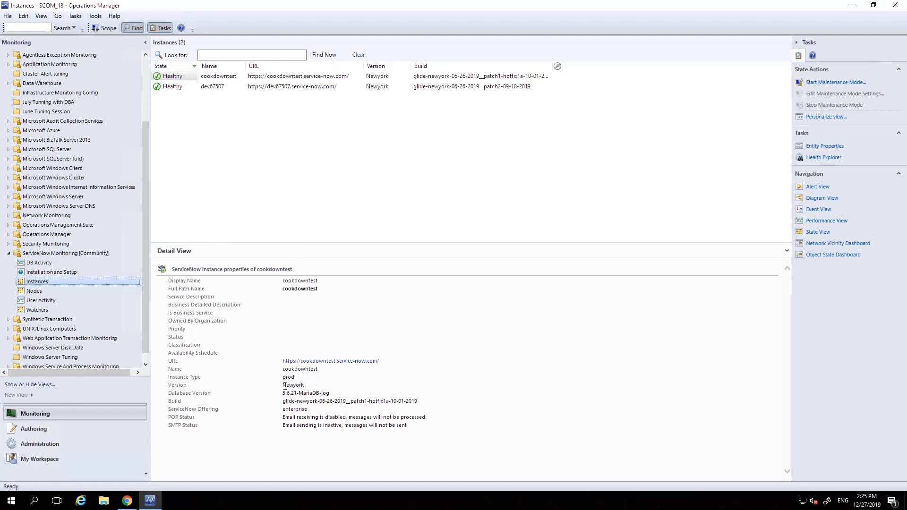
pyautogui.click(304, 385)
pyautogui.doubleClick(303, 385)
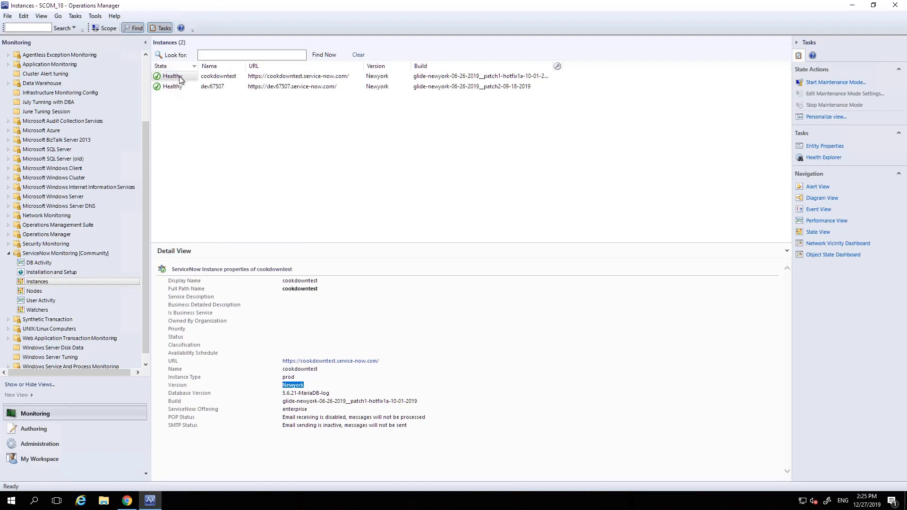
pyautogui.click(208, 87)
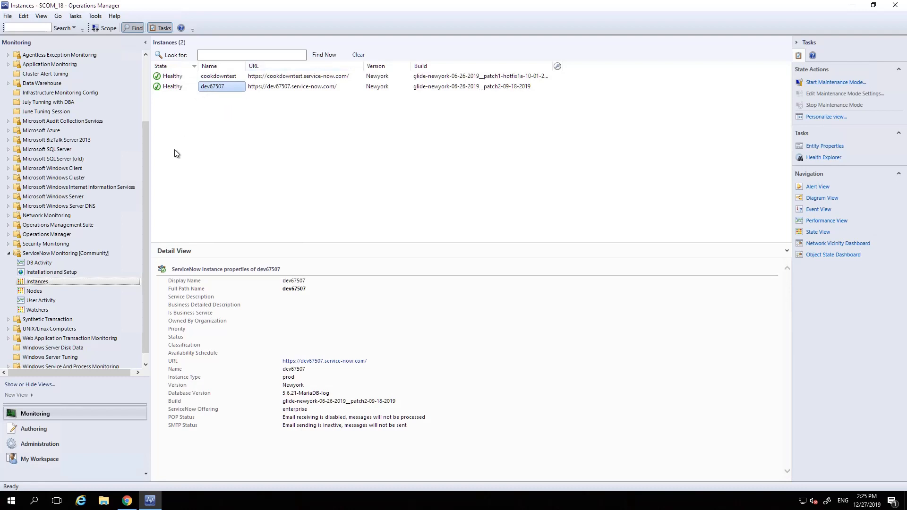
# Examine the ServiceNow Monitoring nodes, viewing the two nodes that belong to the cookdowntest instance.
pyautogui.click(138, 291)
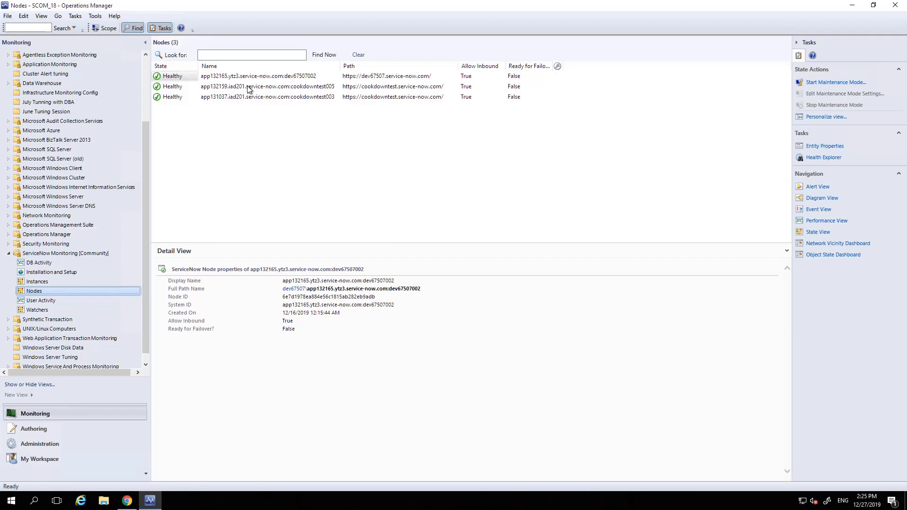
pyautogui.click(357, 90)
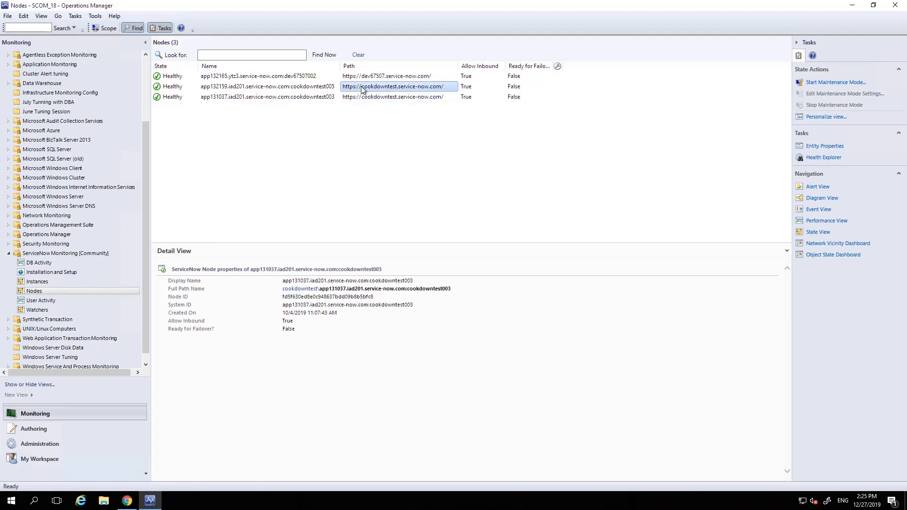
pyautogui.click(360, 98)
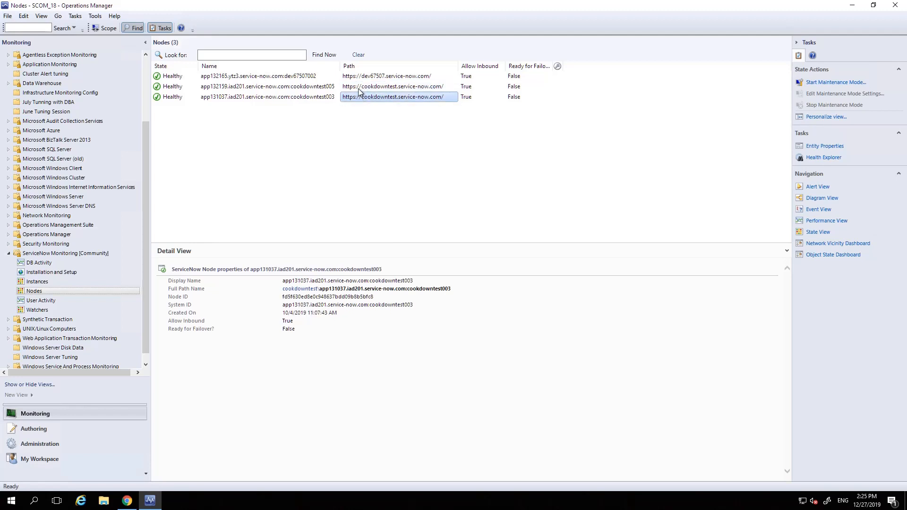
# Compare the properties of the cookdowntest005 and cookdowntest003 nodes, and view those of the dev67507002 node.
pyautogui.click(359, 91)
pyautogui.click(261, 89)
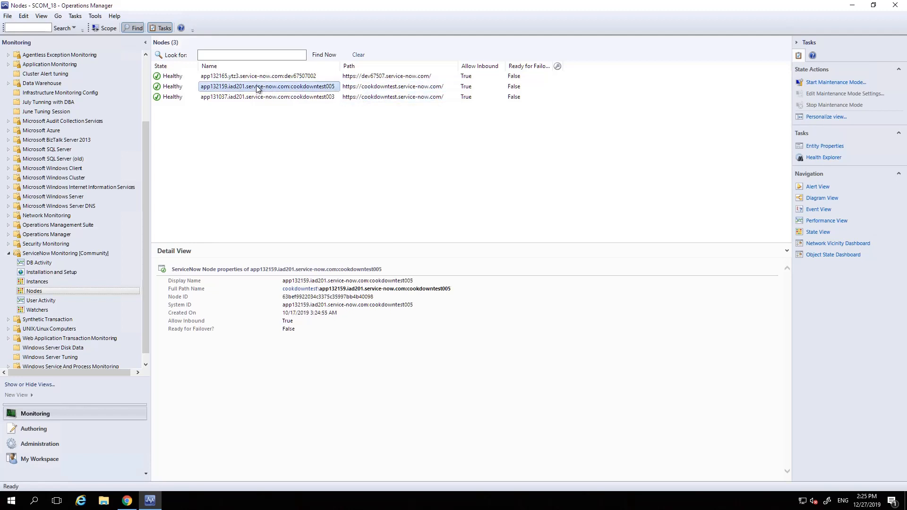
pyautogui.click(248, 100)
pyautogui.click(250, 88)
pyautogui.click(249, 98)
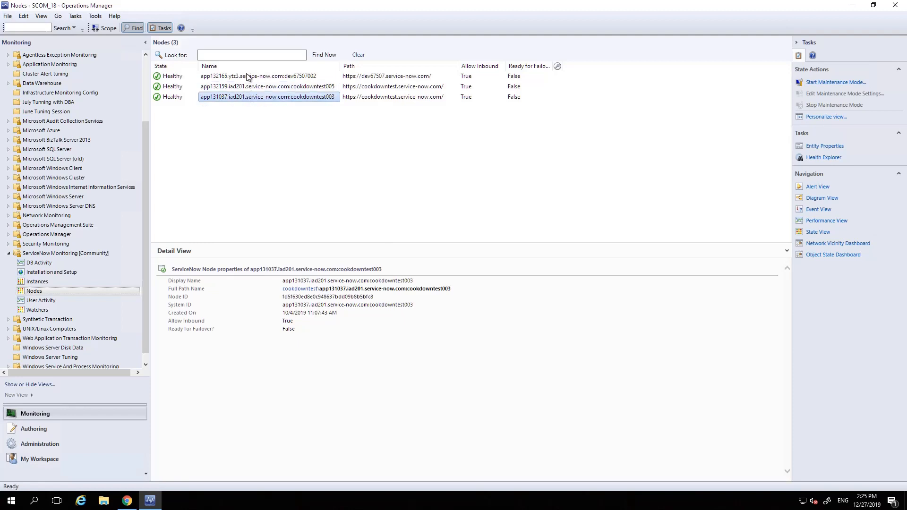
pyautogui.click(247, 76)
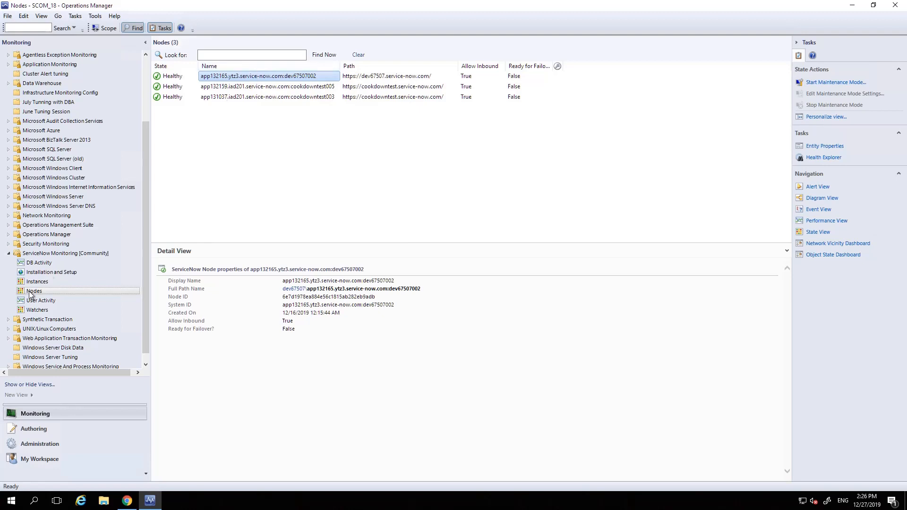
# View the ServiceNow Monitoring watchers, checking the Orlando watcher and the instance it watches.
pyautogui.click(33, 310)
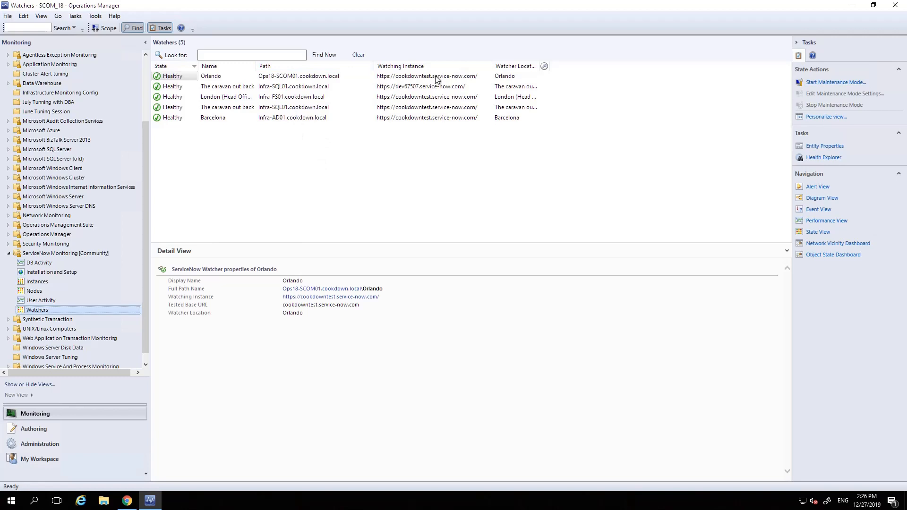
pyautogui.click(209, 79)
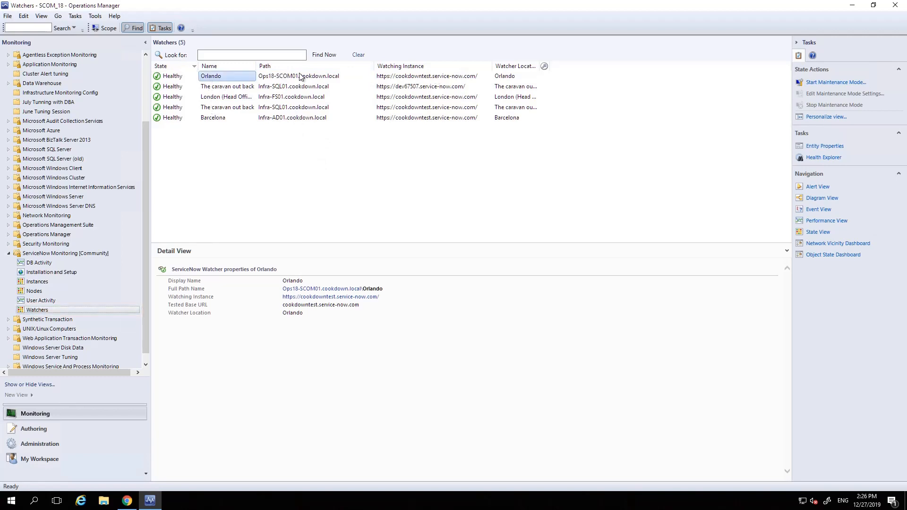
pyautogui.click(445, 79)
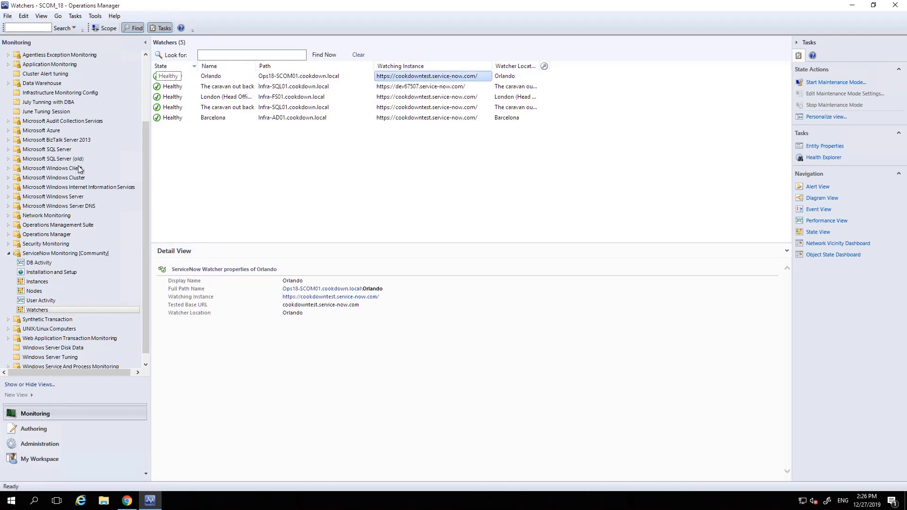
# Chart the Glide Pool DB counter for selects over one second on cookdowntest in the DB Activity view.
pyautogui.click(39, 262)
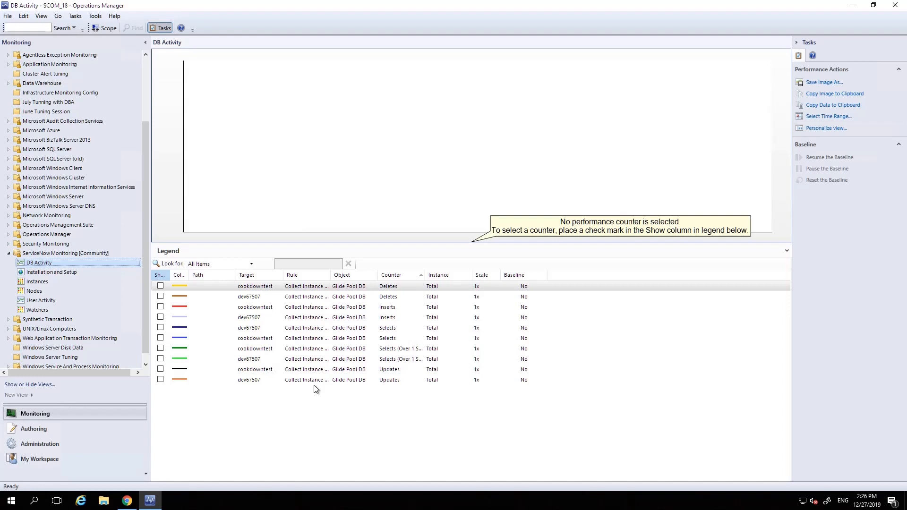
pyautogui.click(160, 348)
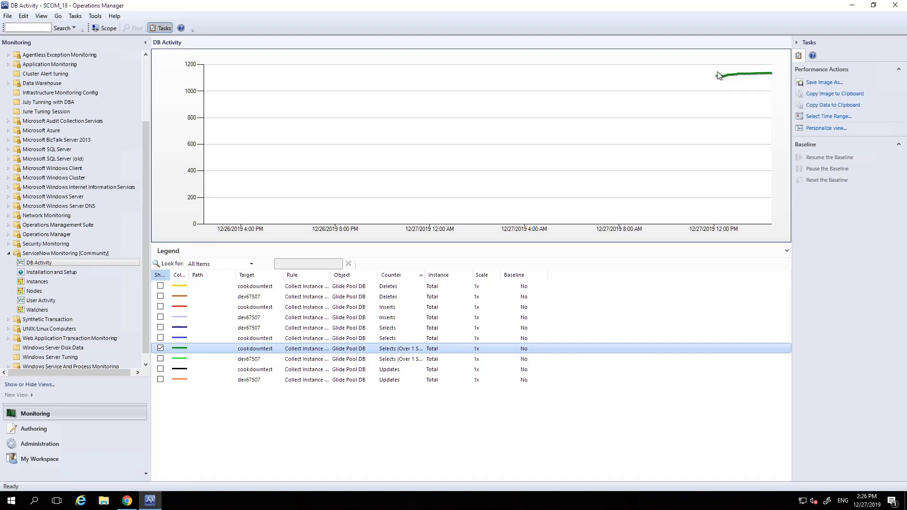
pyautogui.moveTo(482, 14)
# In the User Activity view, hide the cookdowntest Total and Logged In counters, and chart the dev67507 Logged In counter briefly before hiding it.
pyautogui.click(30, 302)
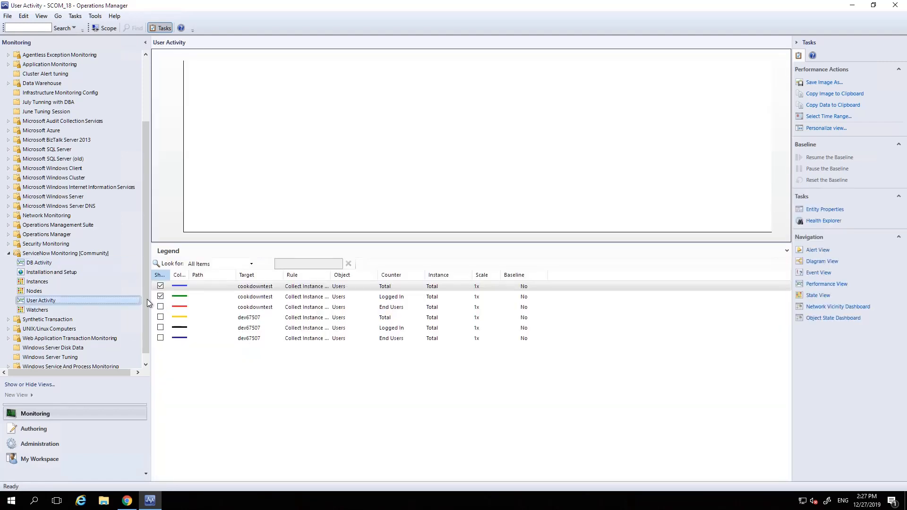
pyautogui.click(160, 286)
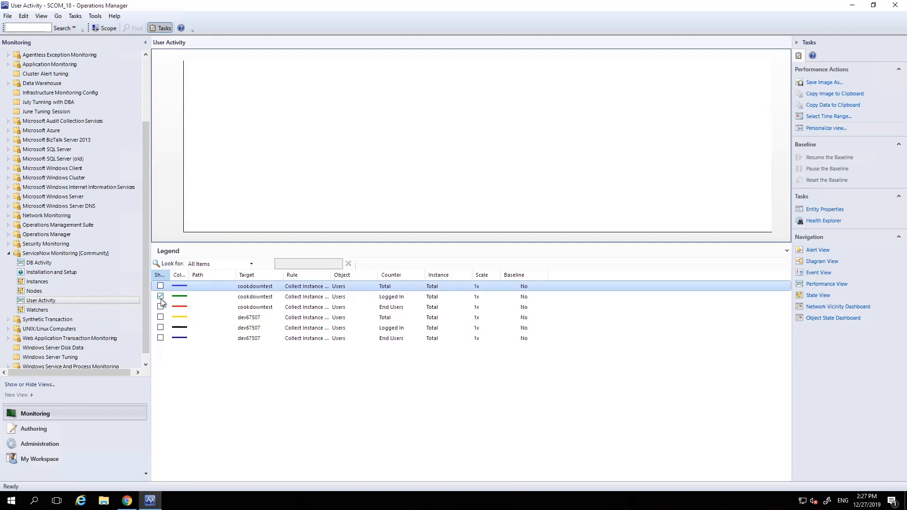
pyautogui.click(160, 296)
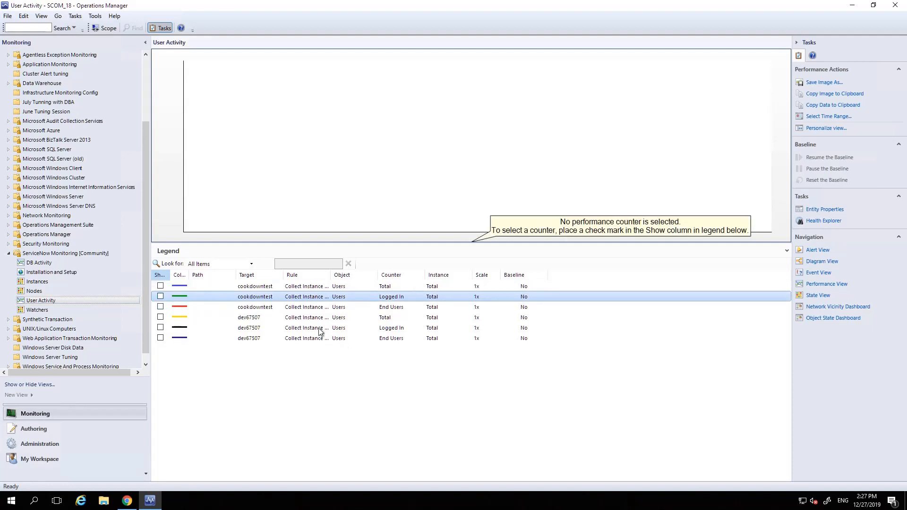
pyautogui.click(161, 328)
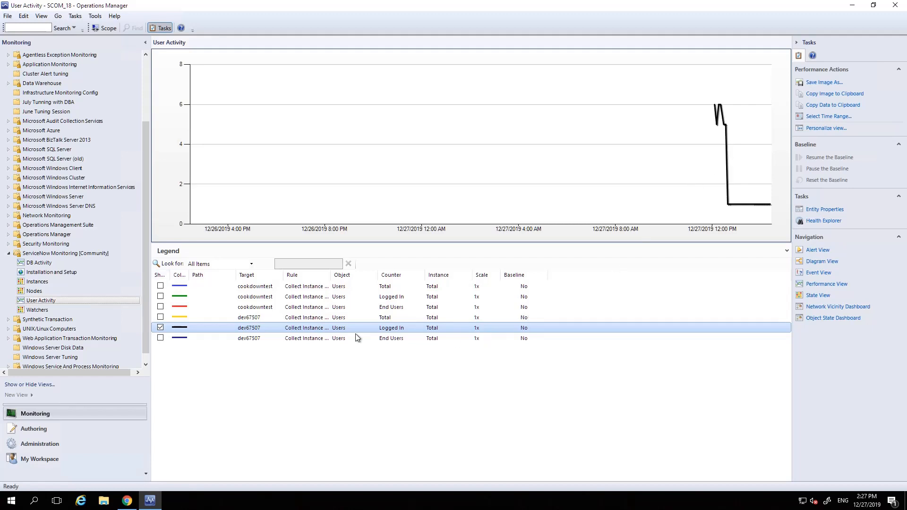
pyautogui.click(161, 327)
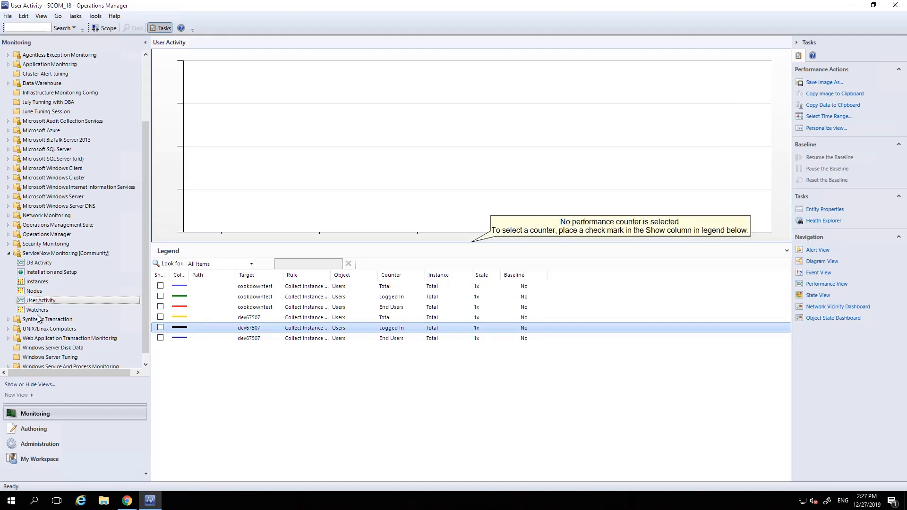
# Examine the ServiceNow and SCOM setup instructions for the ServiceNow Monitoring Management Pack in the Installation and Setup view and in Chrome.
pyautogui.click(43, 273)
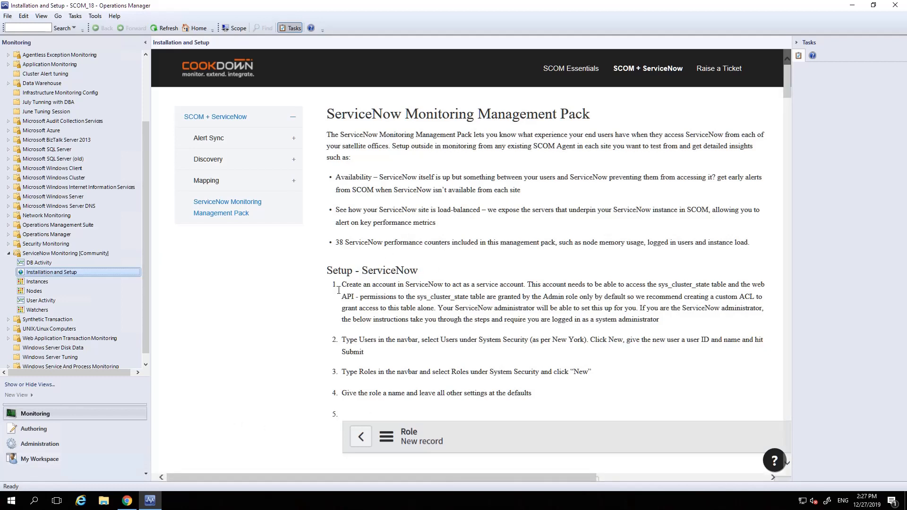
pyautogui.click(128, 501)
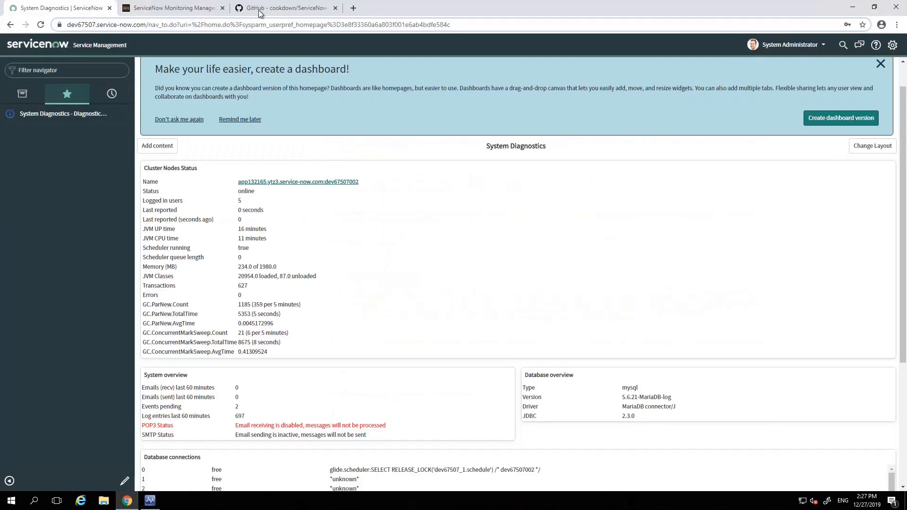
pyautogui.click(185, 7)
pyautogui.scroll(-2, 341, 218)
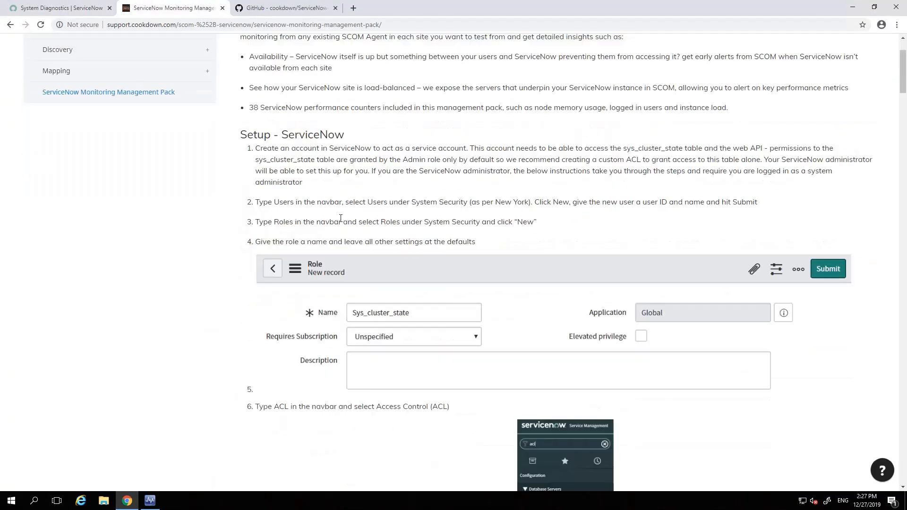
pyautogui.scroll(-4, 344, 228)
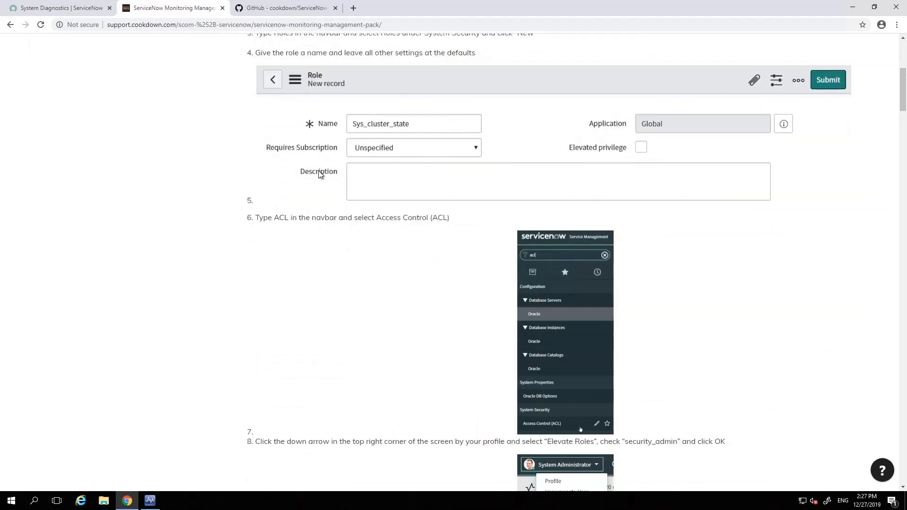
pyautogui.scroll(3, 302, 151)
pyautogui.scroll(1, 289, 127)
pyautogui.scroll(-15, 293, 178)
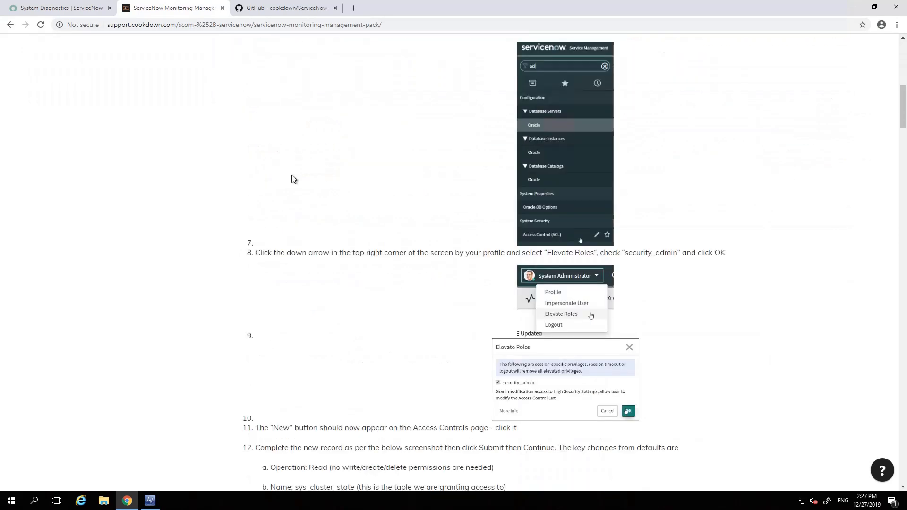
pyautogui.scroll(-20, 293, 178)
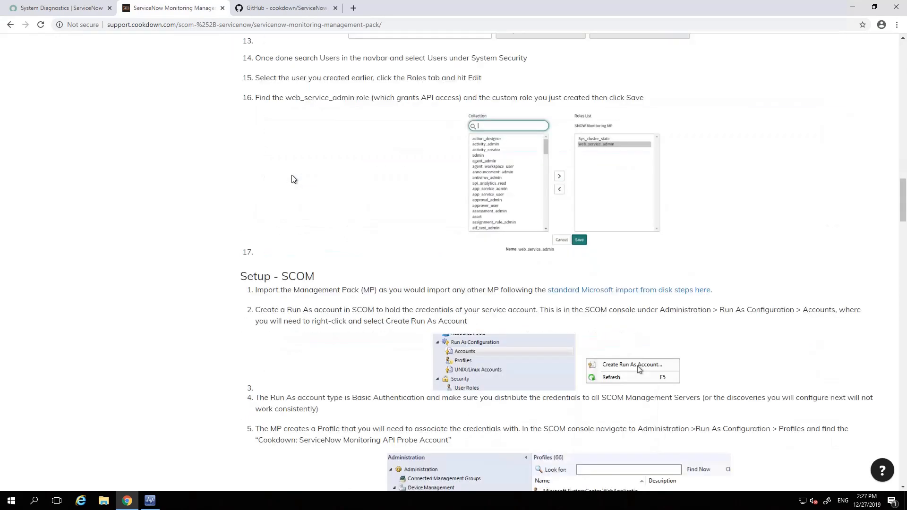
pyautogui.scroll(20, 296, 173)
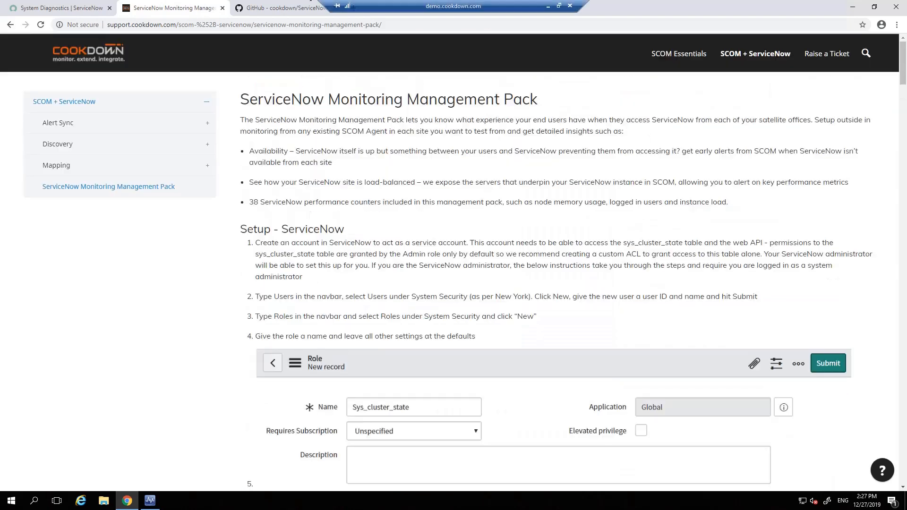
# Back in Operations Manager, chart the Connection Time counter of the "The caravan out back" watcher for dev67507, and close the performance view.
pyautogui.click(151, 502)
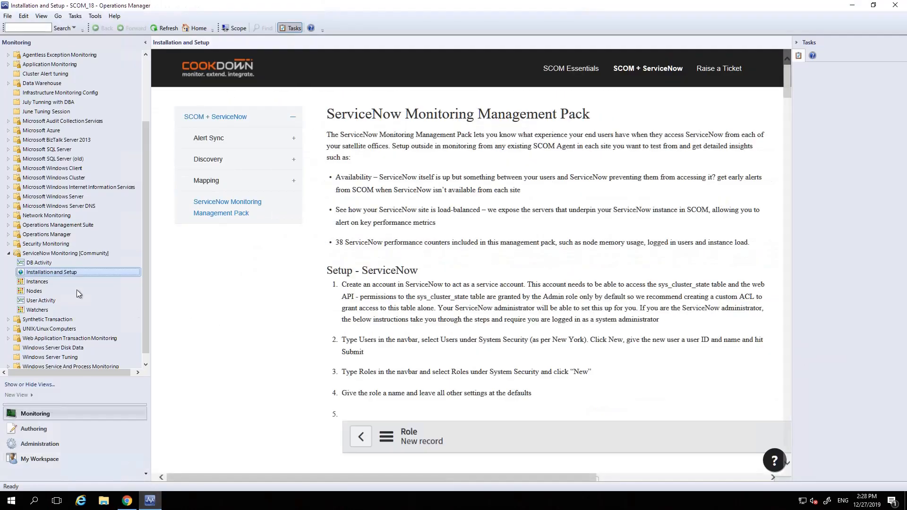
pyautogui.click(34, 311)
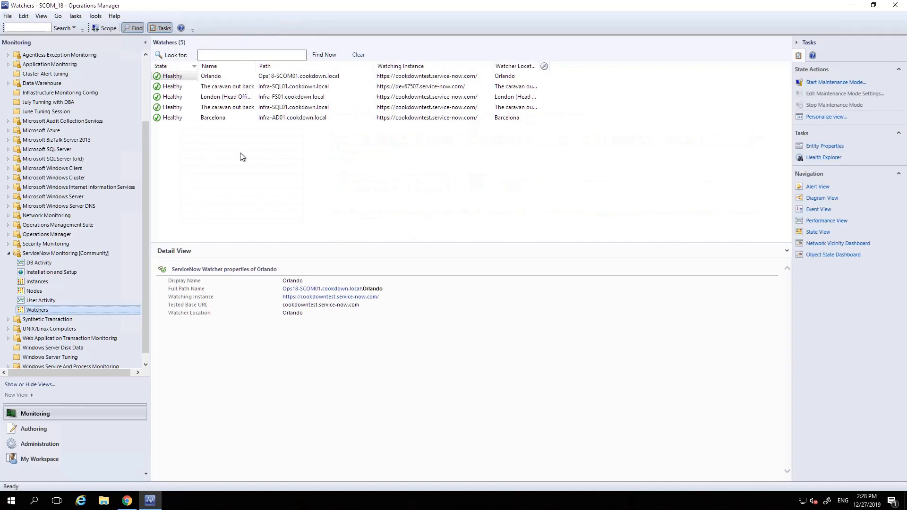
pyautogui.click(249, 87)
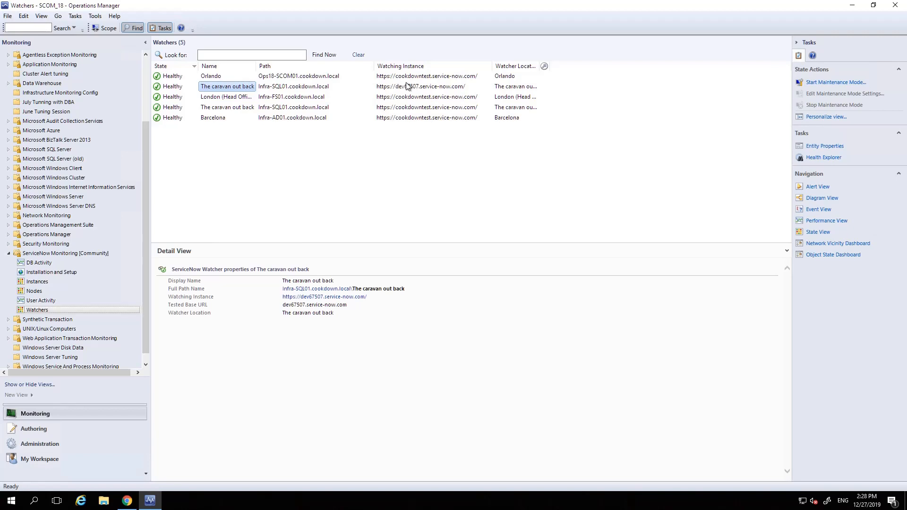
pyautogui.click(828, 221)
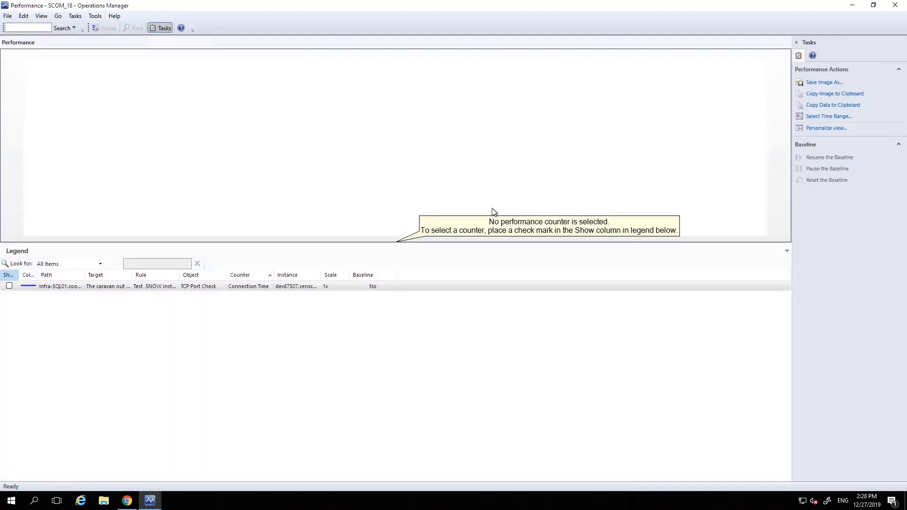
pyautogui.click(9, 287)
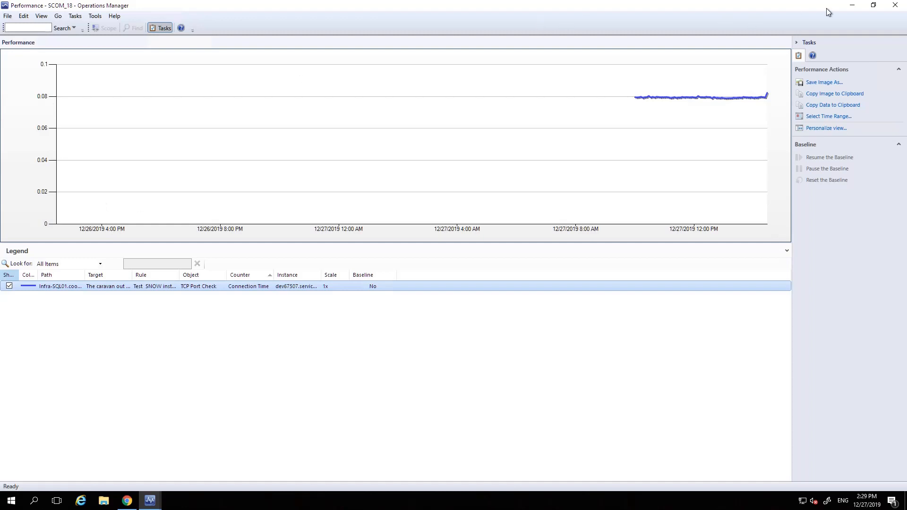
pyautogui.click(893, 6)
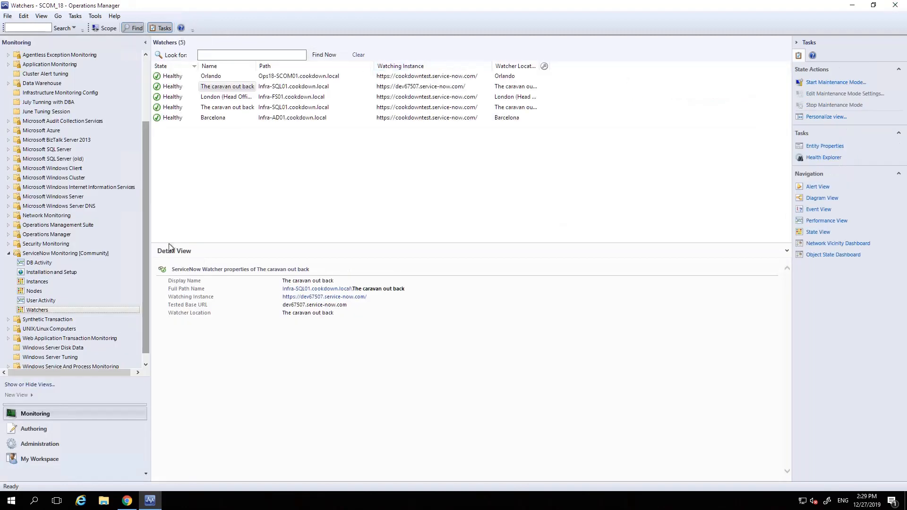